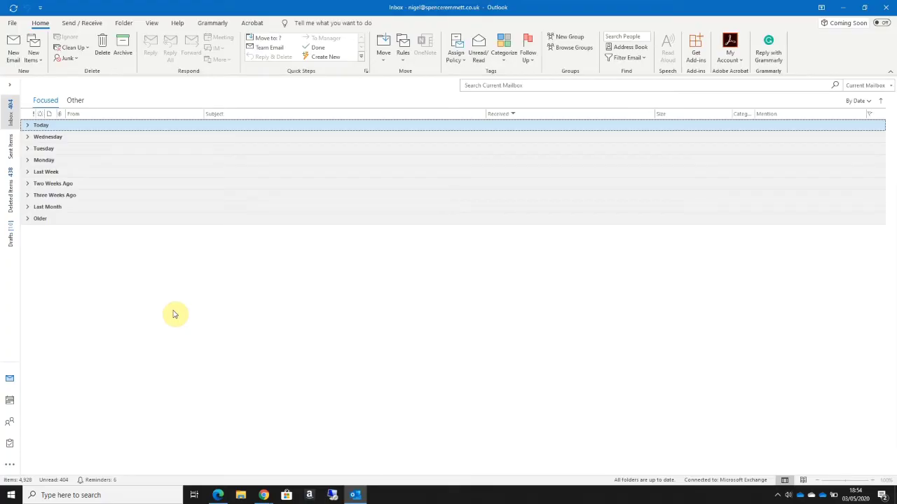
Start a new email addressed to the Gmail contact's address
left_click(13, 48)
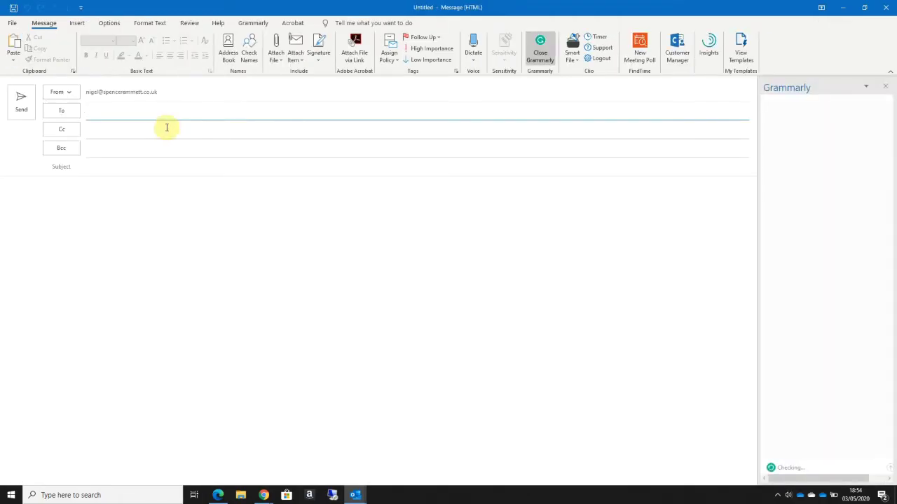
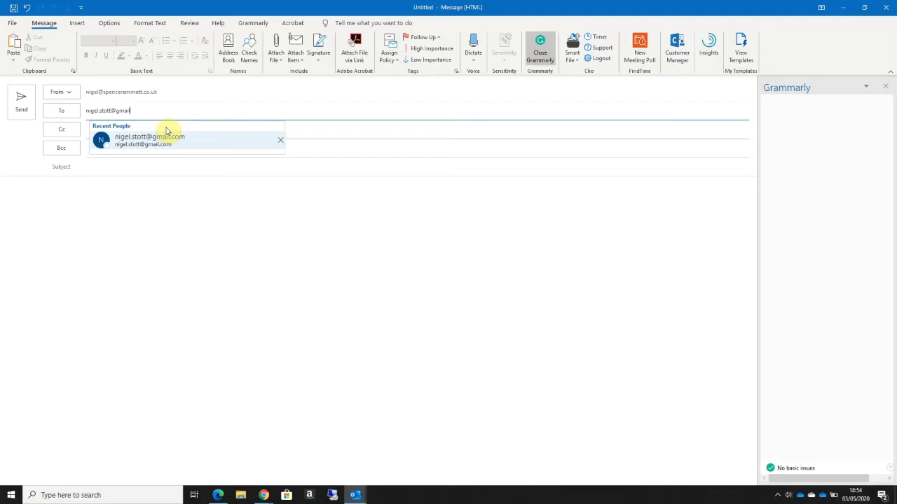
key("Return")
Enter the subject 'Private Email' and the body 'Hey there / This is a private email. / Regards'
key("Tab")
key("Tab")
key("Tab")
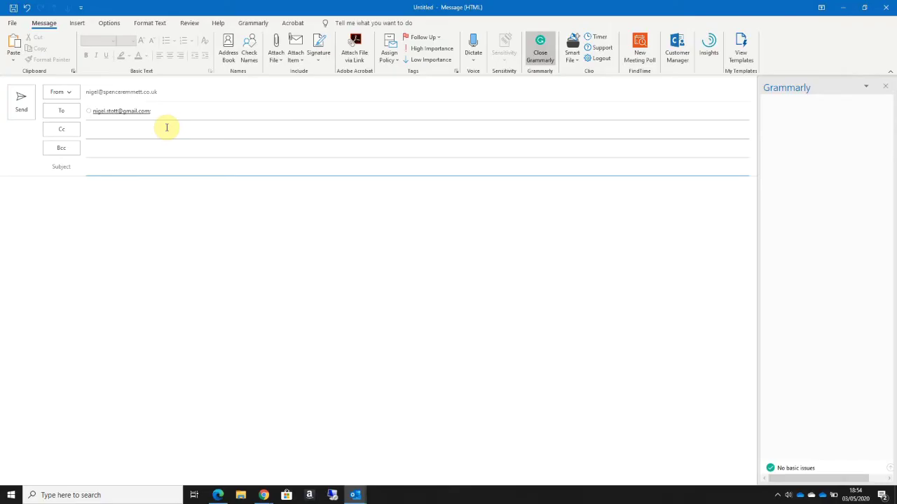
type("Private")
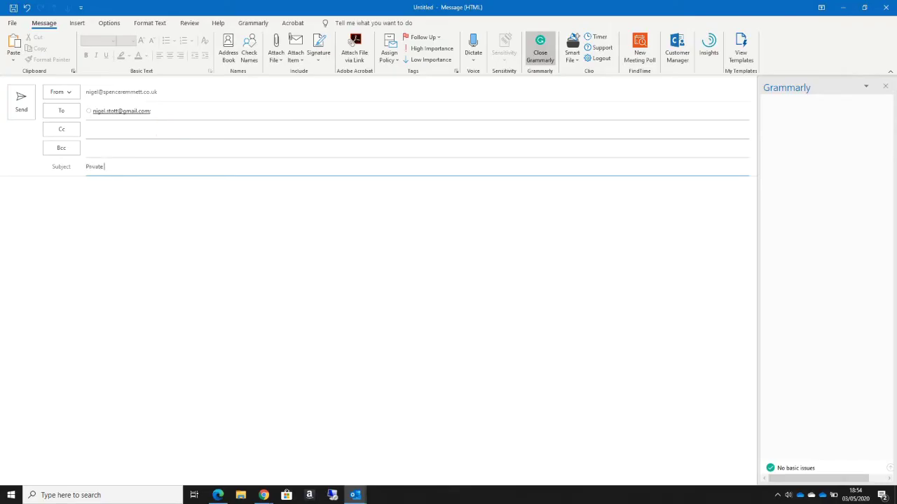
type(" Email")
key("Tab")
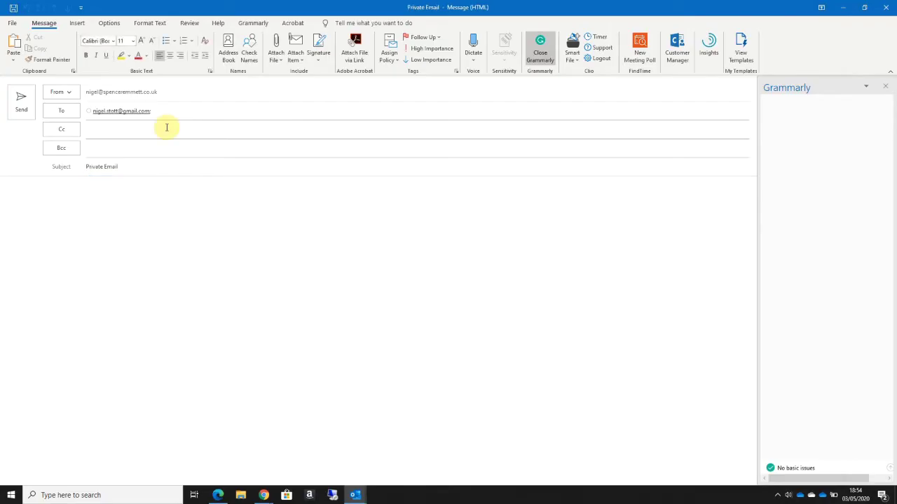
type("Hey there")
key("Return")
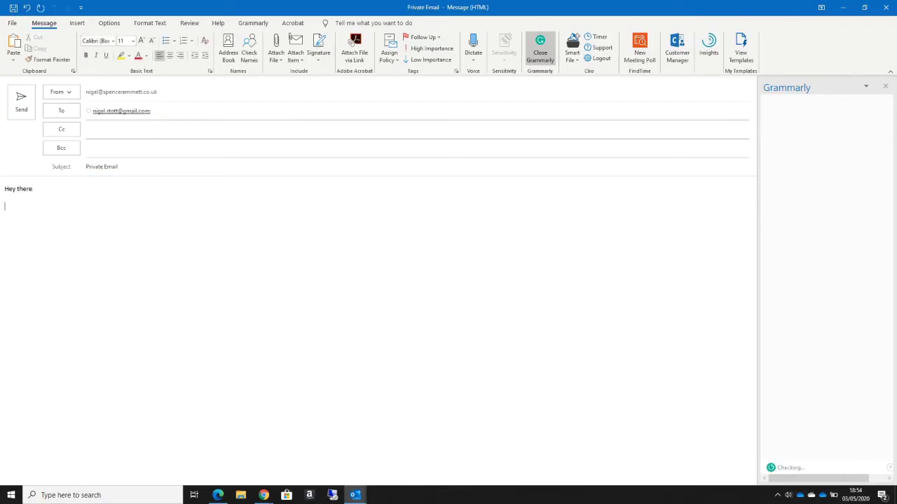
type("This is a private email.")
key("Return")
type("Regards")
Show the draft's Encrypt permission choices from the Options tab
left_click(113, 25)
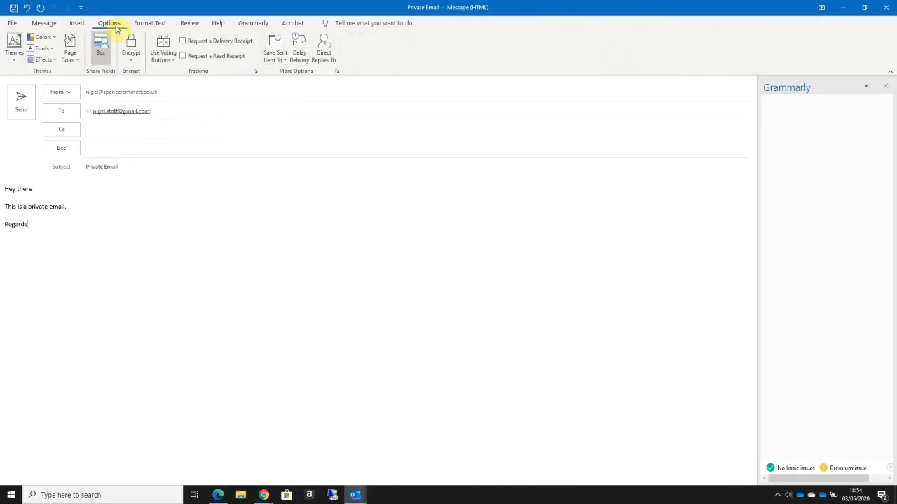
left_click(132, 63)
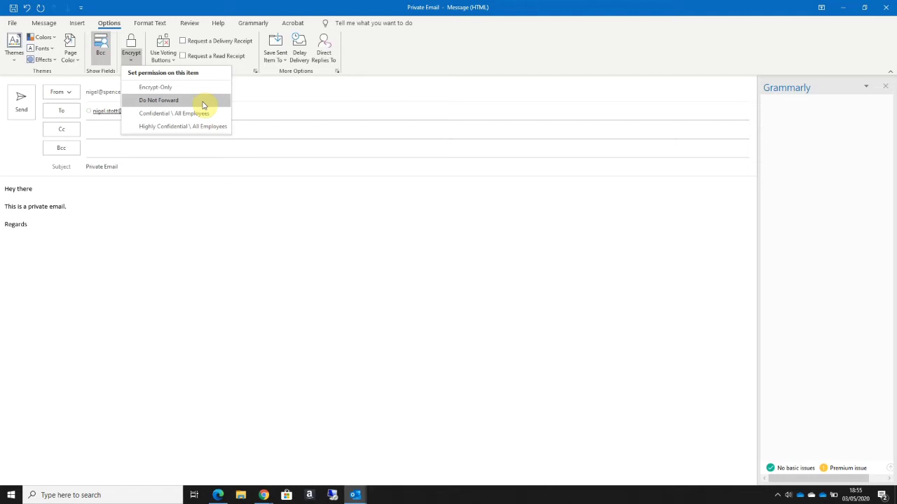
Apply Do Not Forward permission to the Private Email and send it
left_click(204, 105)
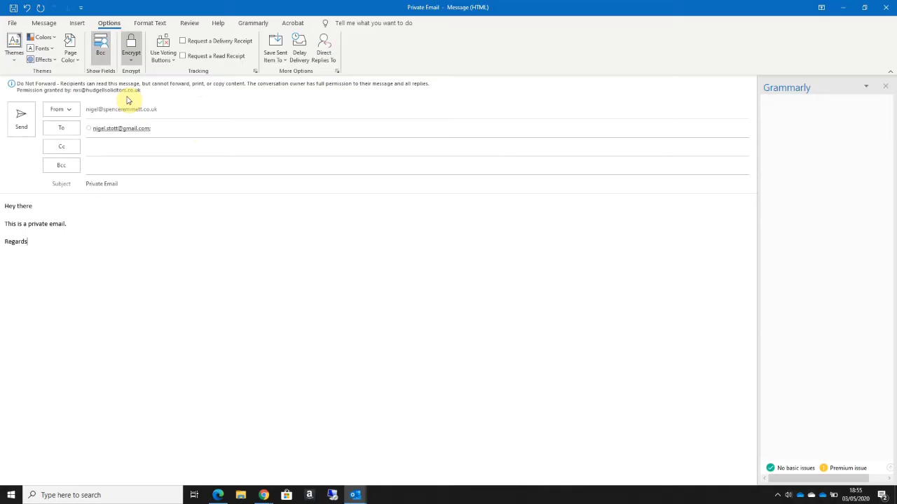
left_click(21, 116)
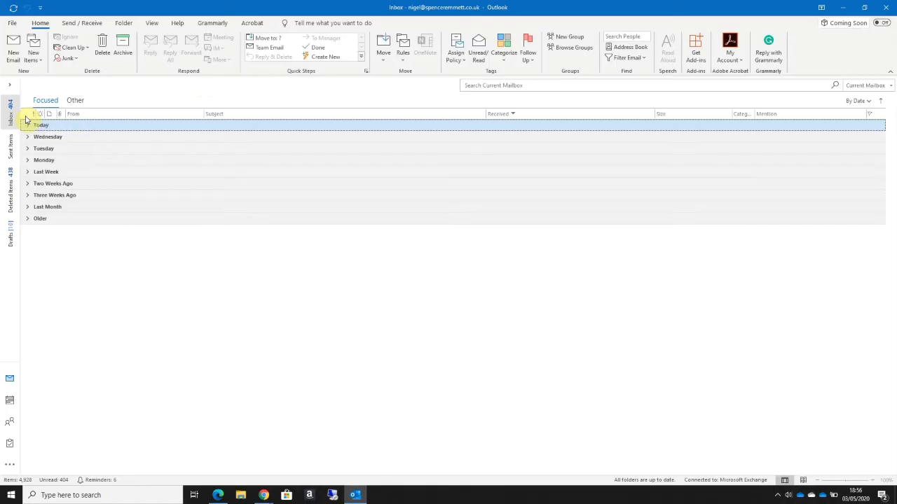
Expand Today in the inbox and open the received Private Email
left_click(26, 124)
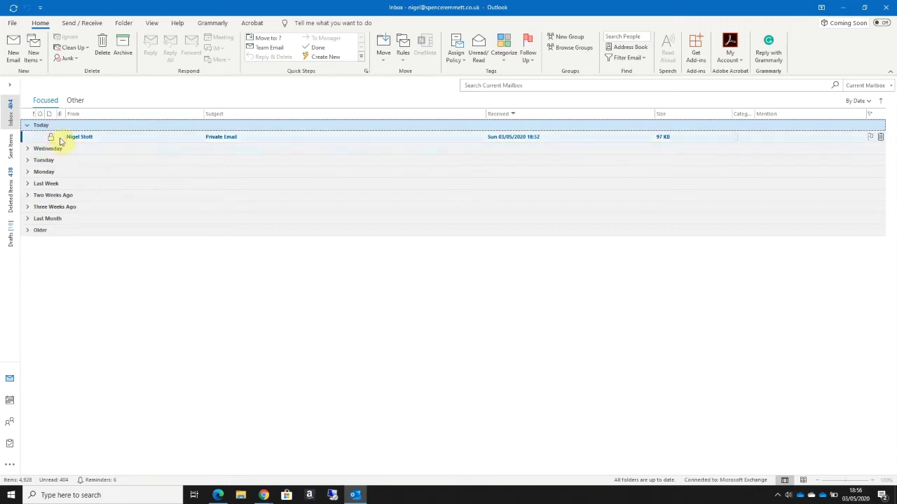
left_click(230, 140)
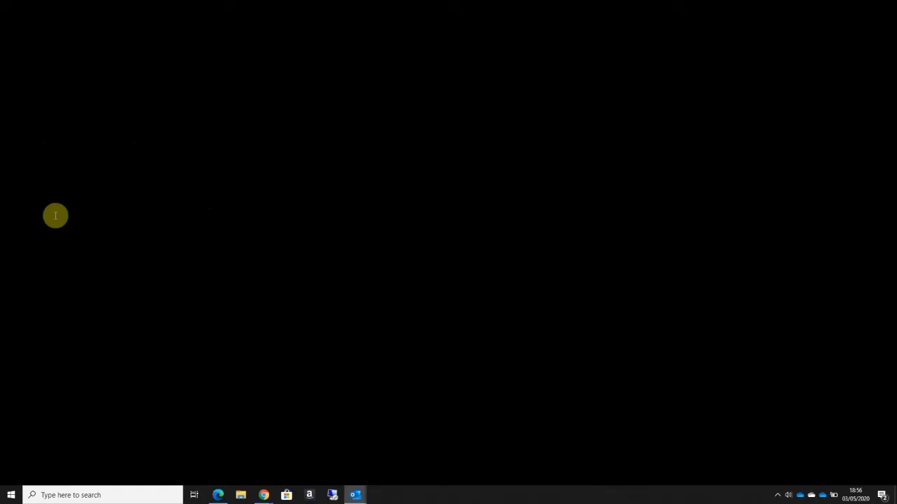
Dismiss the context menu and exit the blank full-screen message view to the inbox
right_click(28, 174)
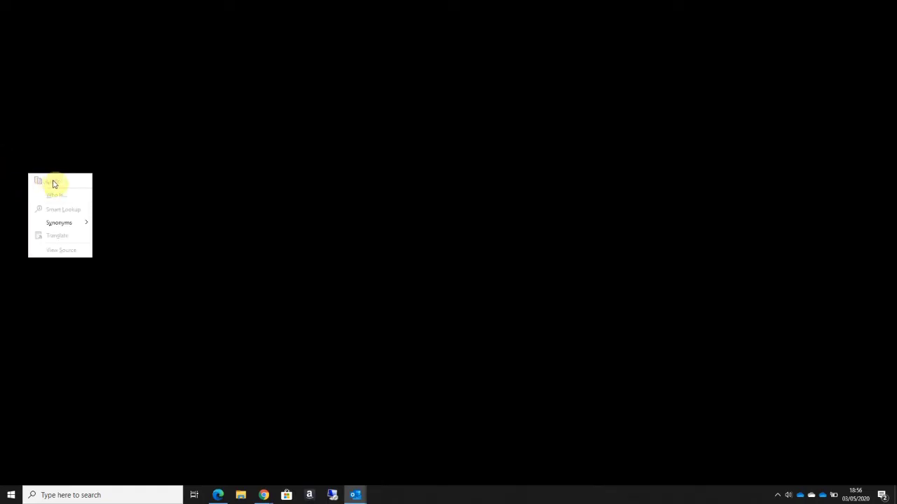
left_click(170, 174)
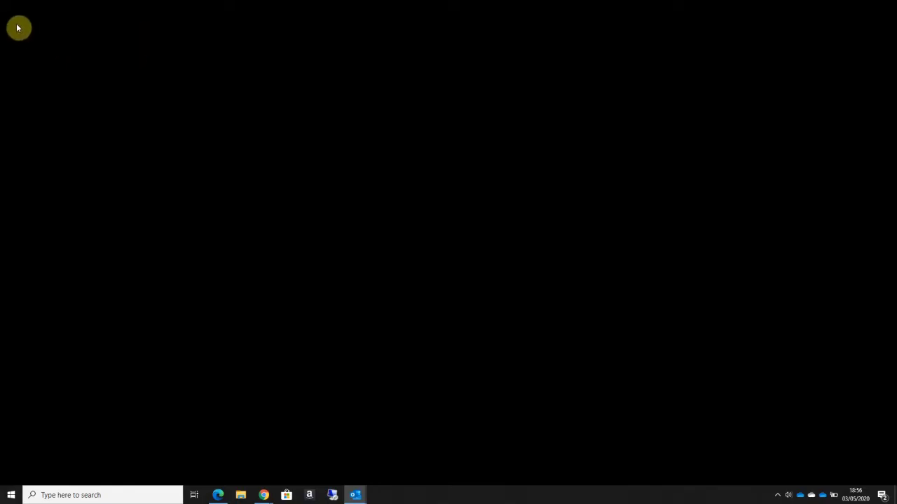
left_click(889, 4)
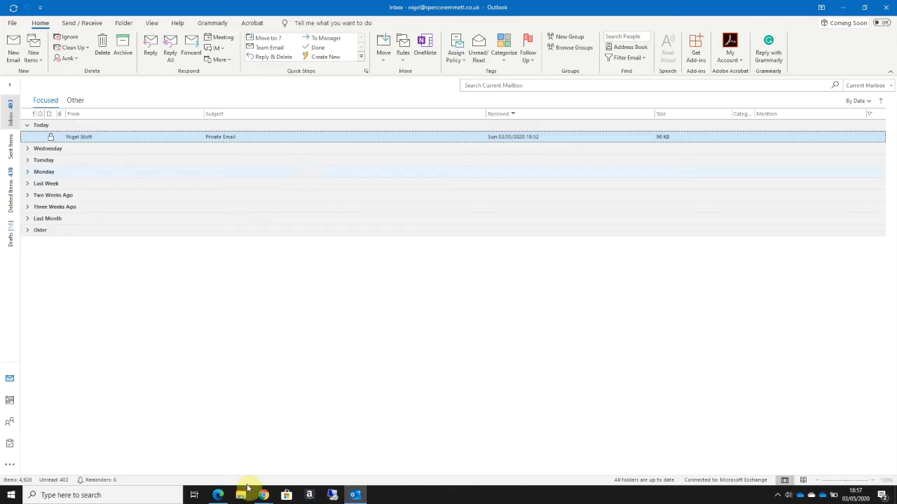
Switch to the Gmail Starred window in Chrome and open the Confidential Email
left_click(264, 495)
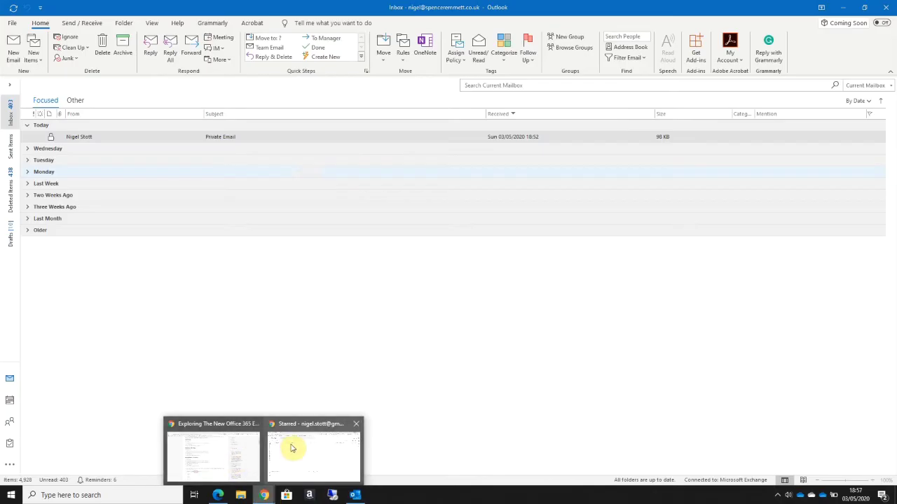
left_click(290, 444)
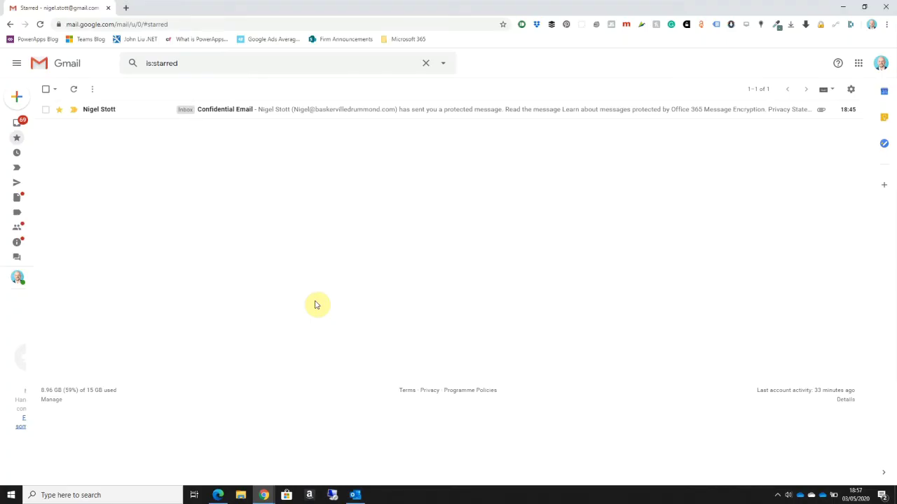
left_click(284, 114)
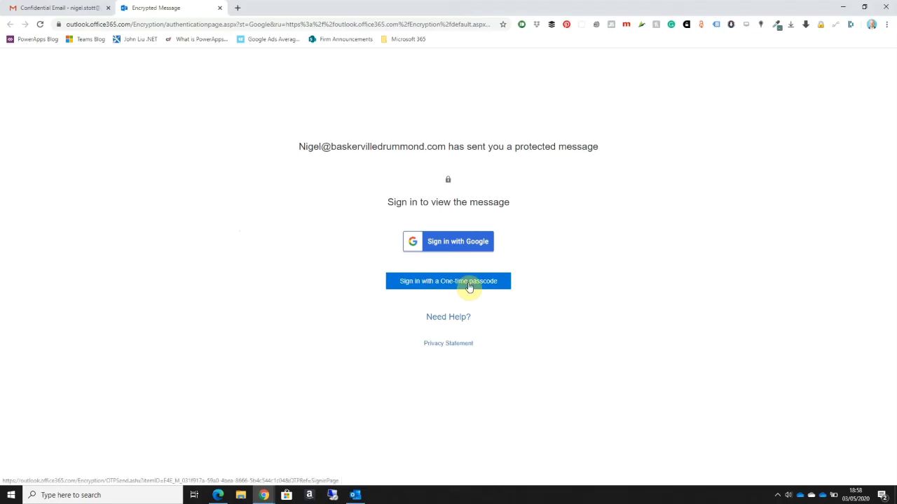
Sign in with Google to read the email and confirm Forward and Print are greyed out
left_click(476, 249)
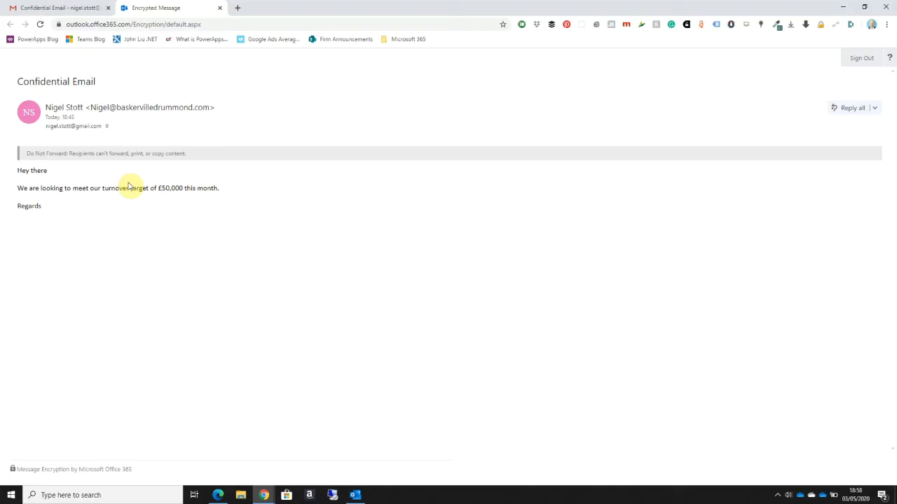
left_click(14, 169)
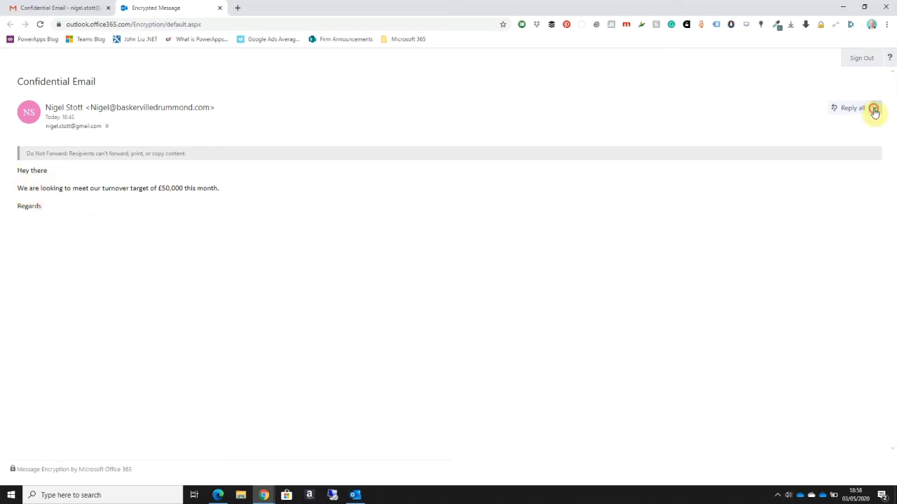
left_click(874, 110)
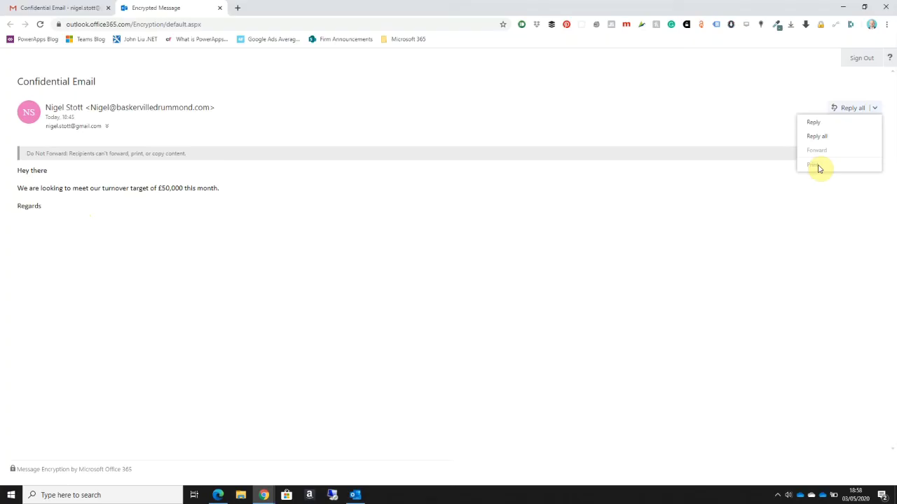
left_click(634, 208)
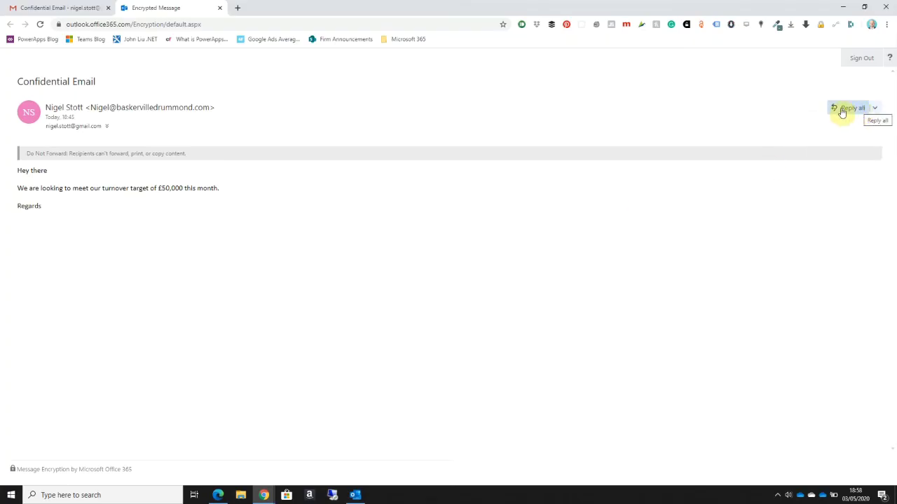
Close the decrypted message tab, reopen the protected email and choose one-time passcode sign-in
left_click(220, 9)
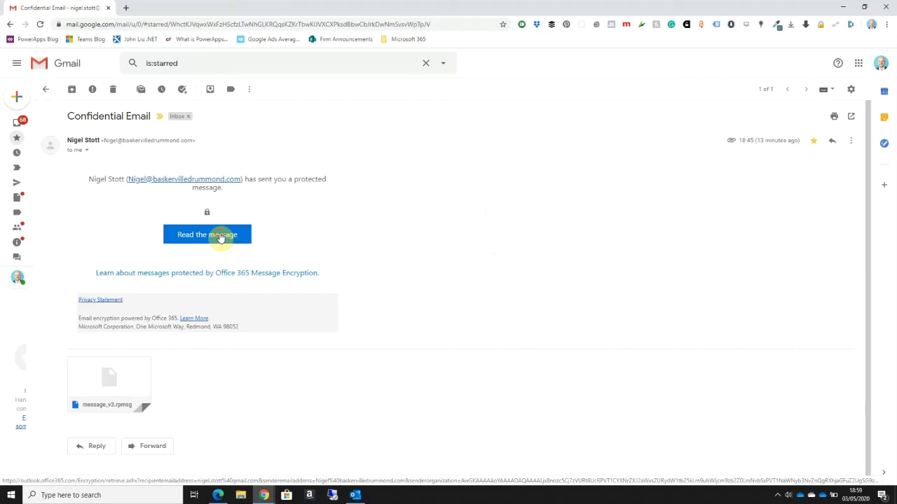
left_click(220, 236)
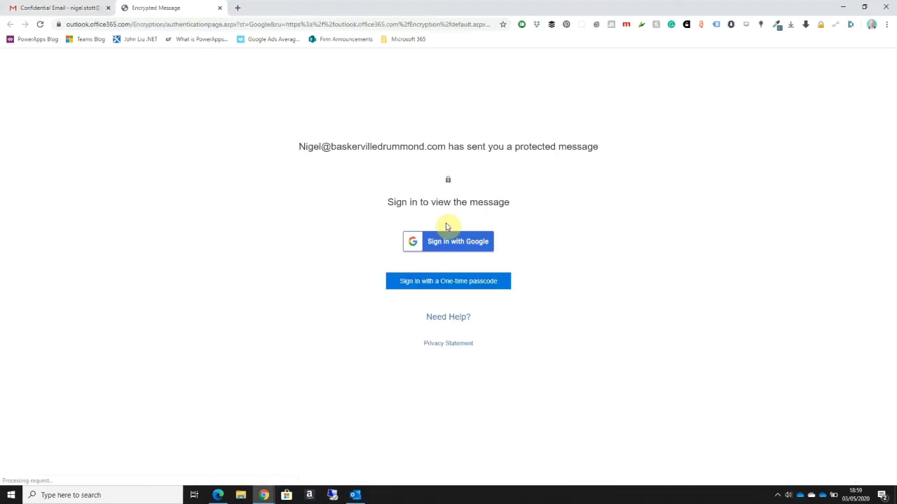
left_click(455, 286)
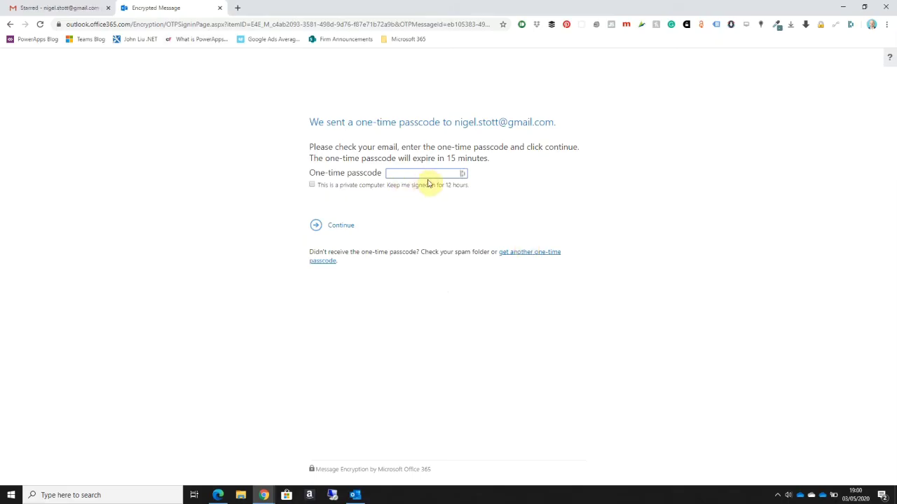
Look up the one-time passcode in Gmail and enter it in the portal's passcode field
left_click(428, 176)
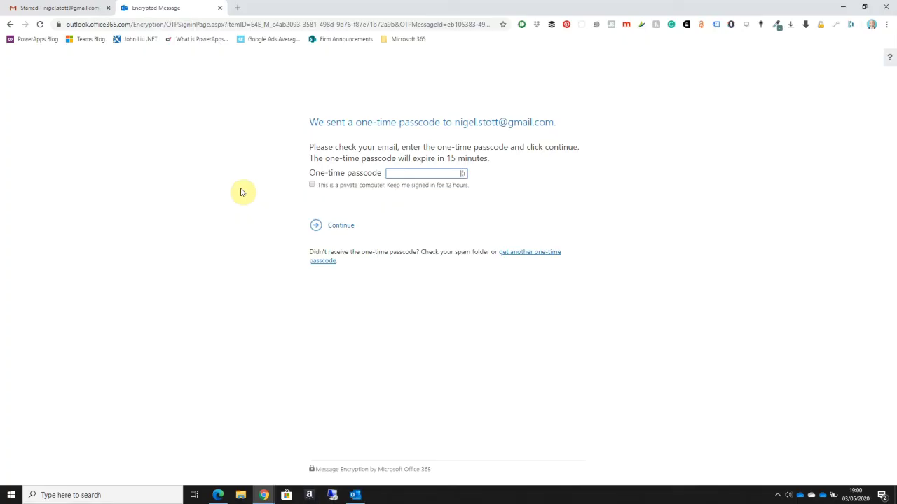
left_click(70, 8)
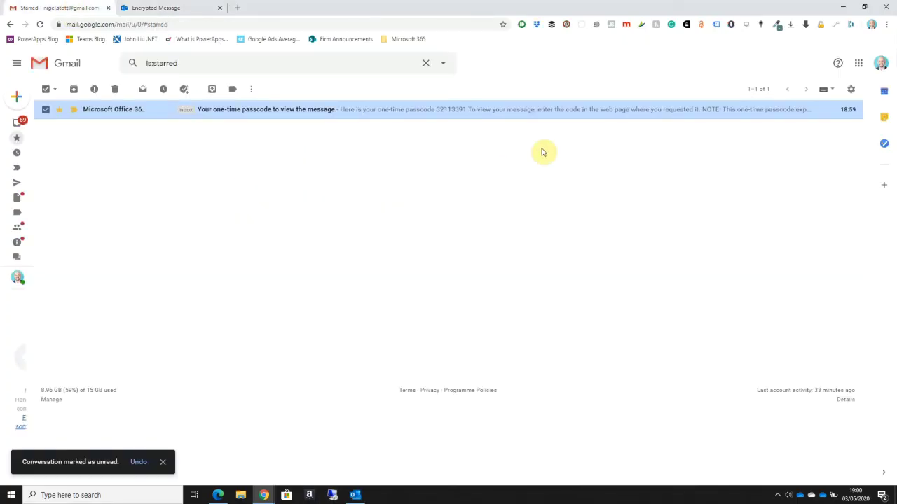
left_click(492, 112)
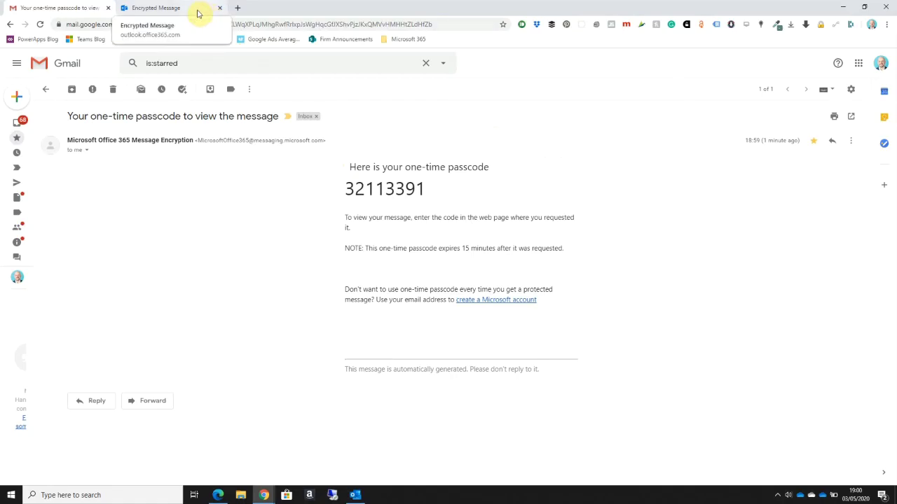
left_click(198, 13)
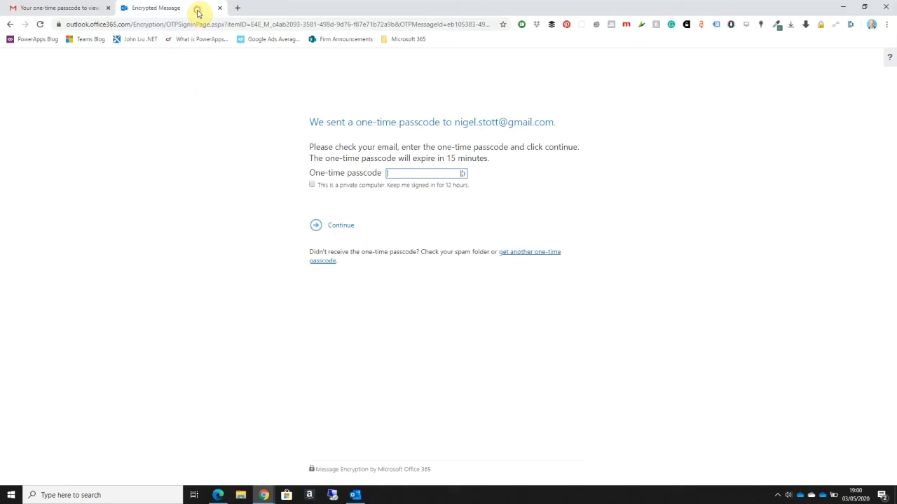
left_click(418, 175)
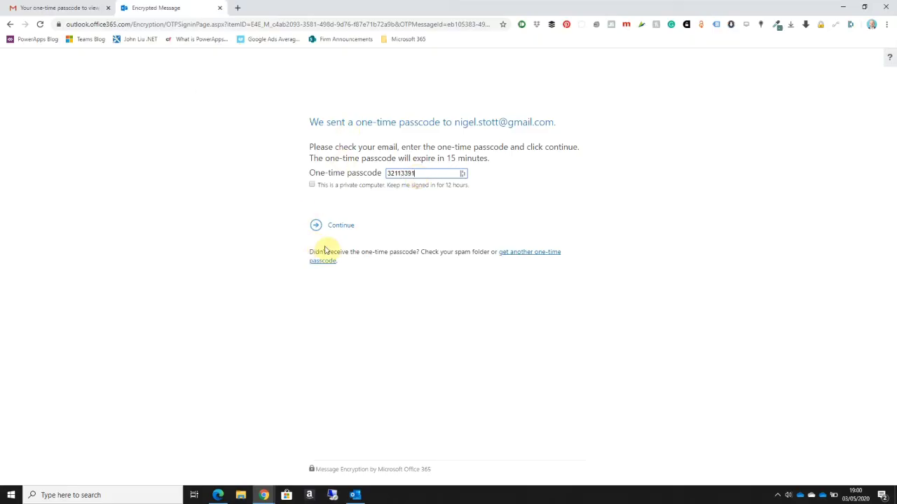
Submit the passcode with Continue to unlock the Confidential Email
left_click(342, 228)
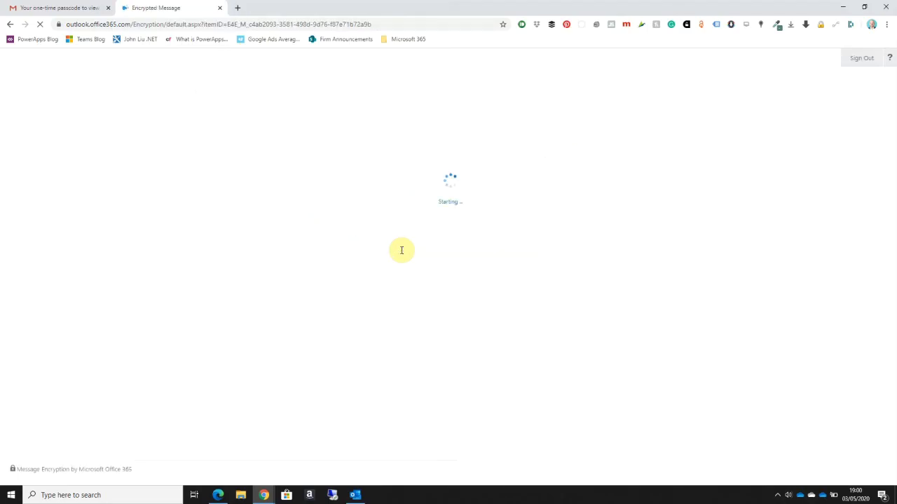